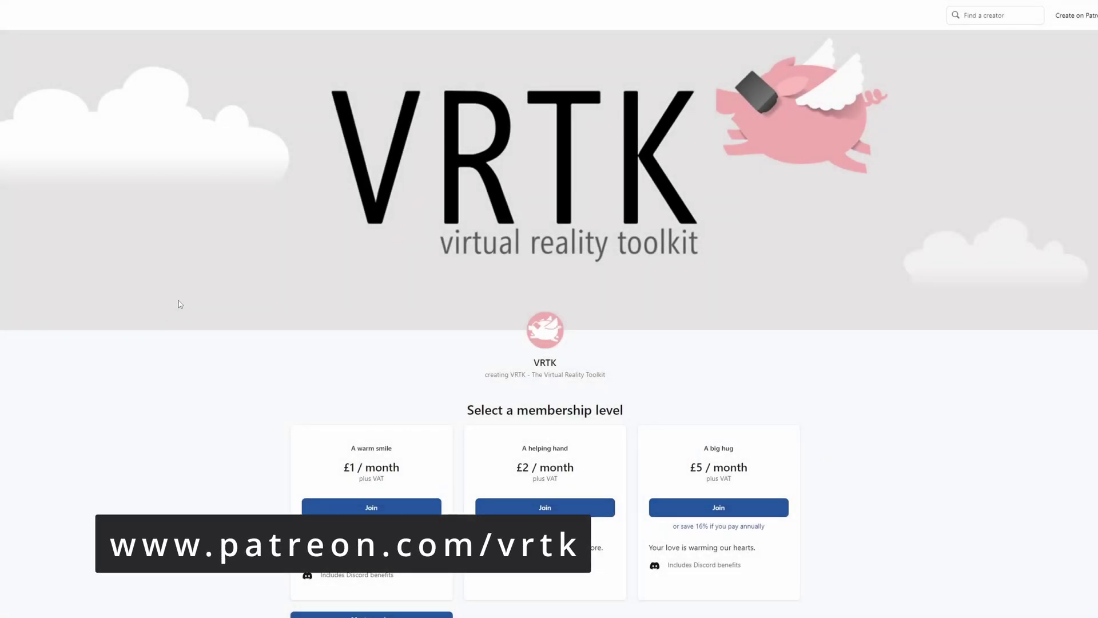
Scroll down through the Patreon membership tiers and back up to the top.
scroll(180, 304, "down", 5)
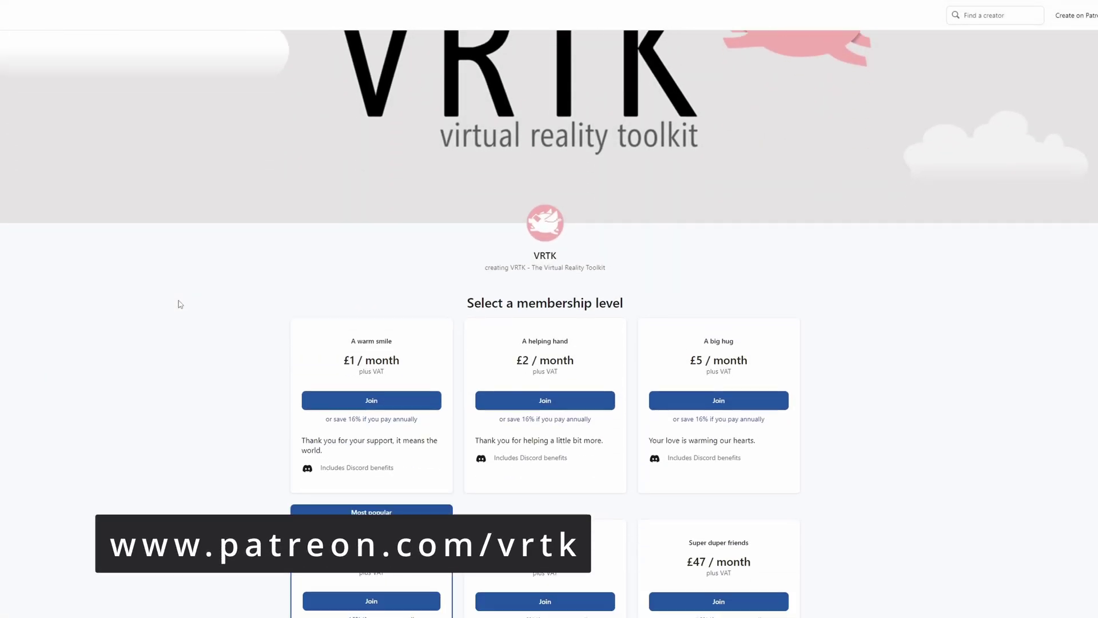
scroll(200, 267, "down", 5)
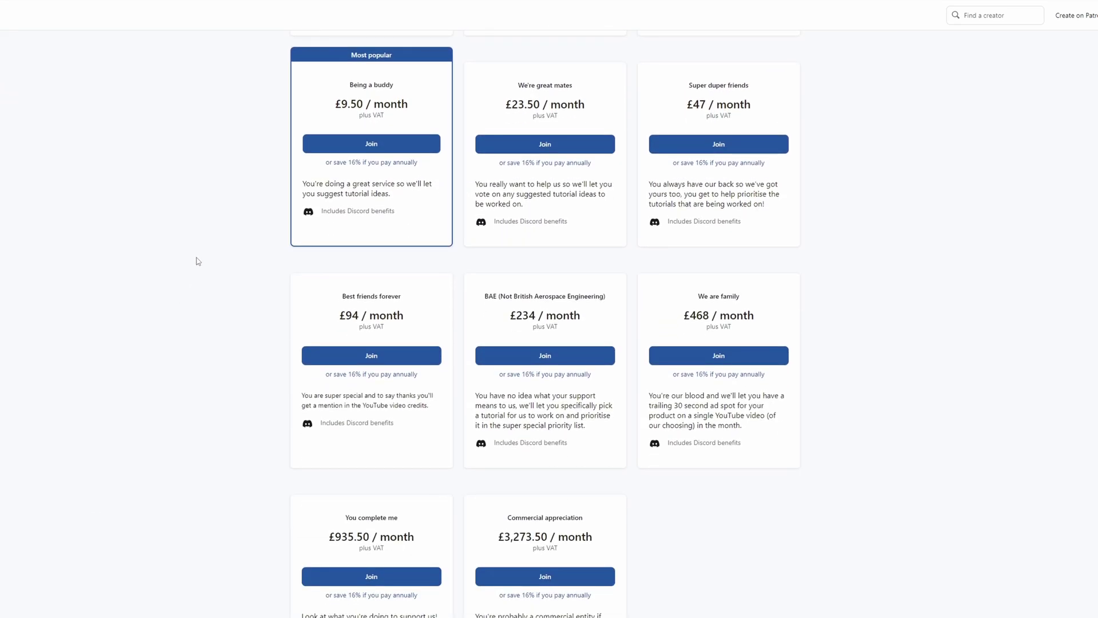
scroll(197, 261, "up", 10)
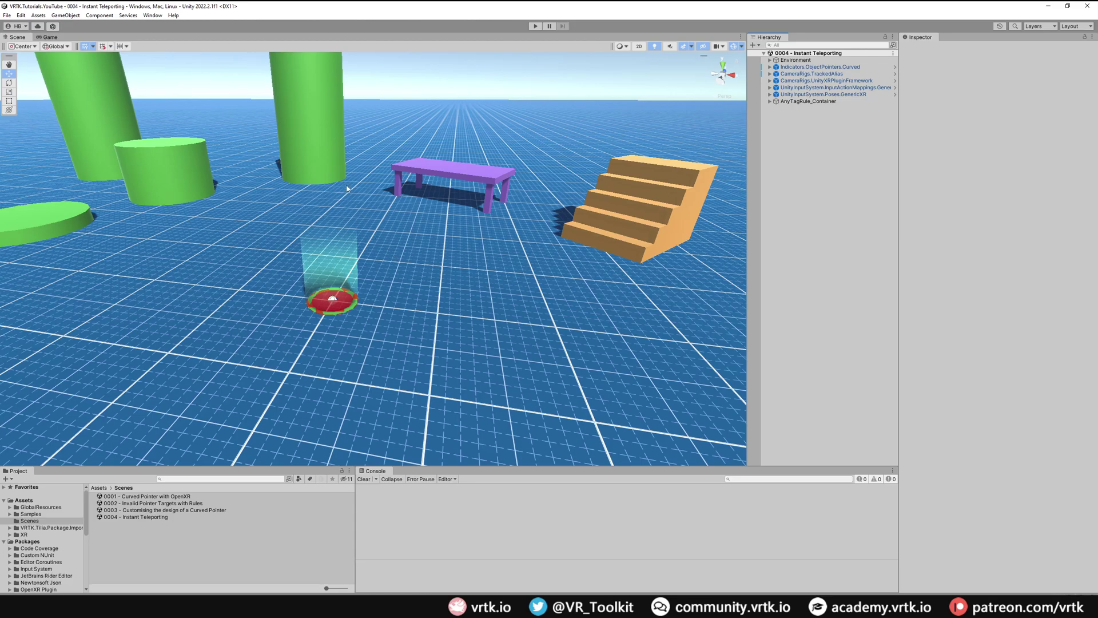
Add the io.extendreality.tilia.locomotors.teleporter.unity package through the Tilia Package Importer.
left_click(153, 15)
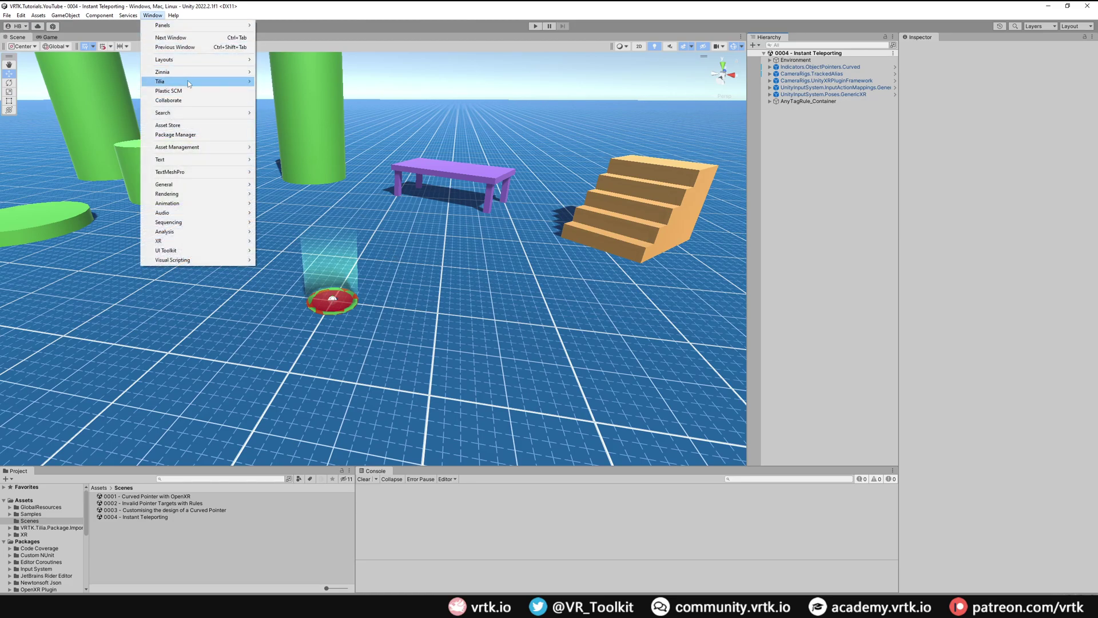
mouse_move(188, 83)
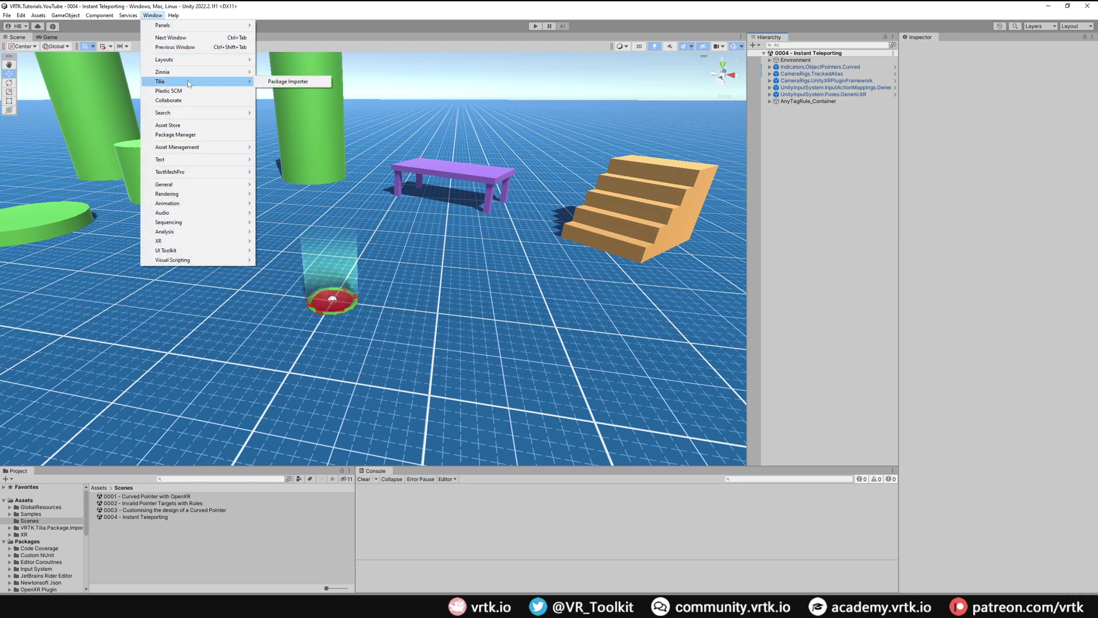
left_click(281, 83)
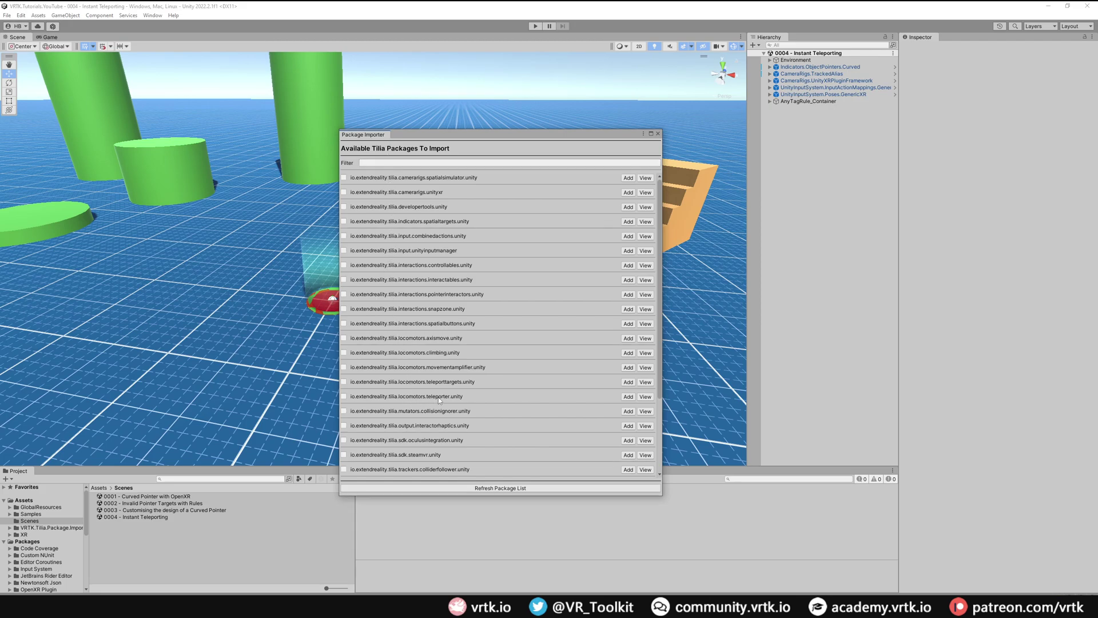
left_click(631, 398)
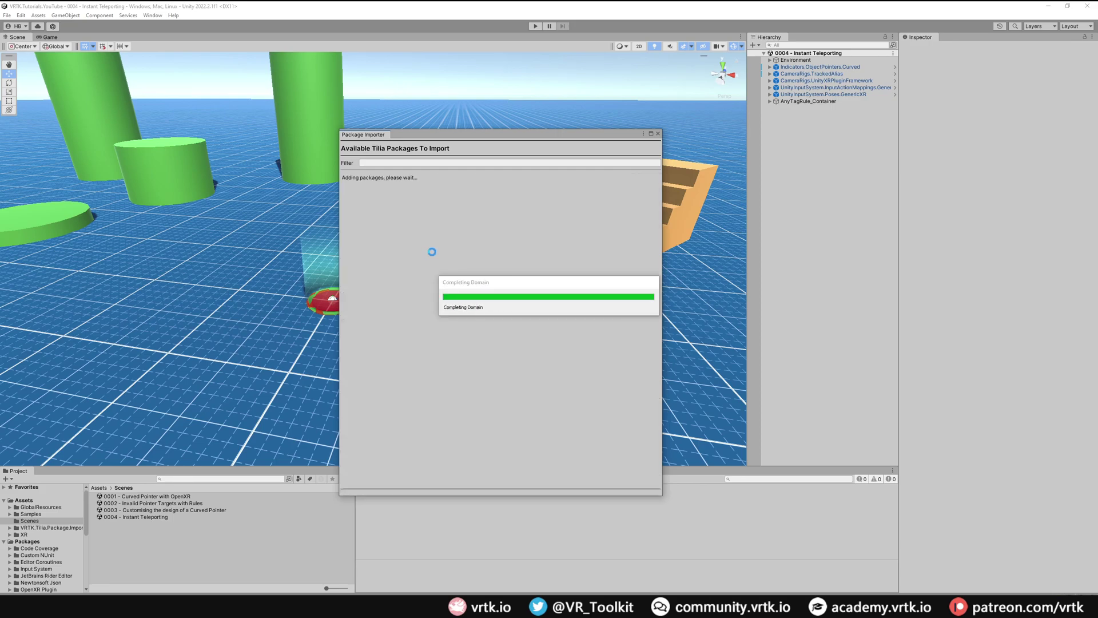
Close the importer and add a Locomotors.Teleporter.Instant prefab to the Hierarchy, keeping its default name.
left_click(658, 133)
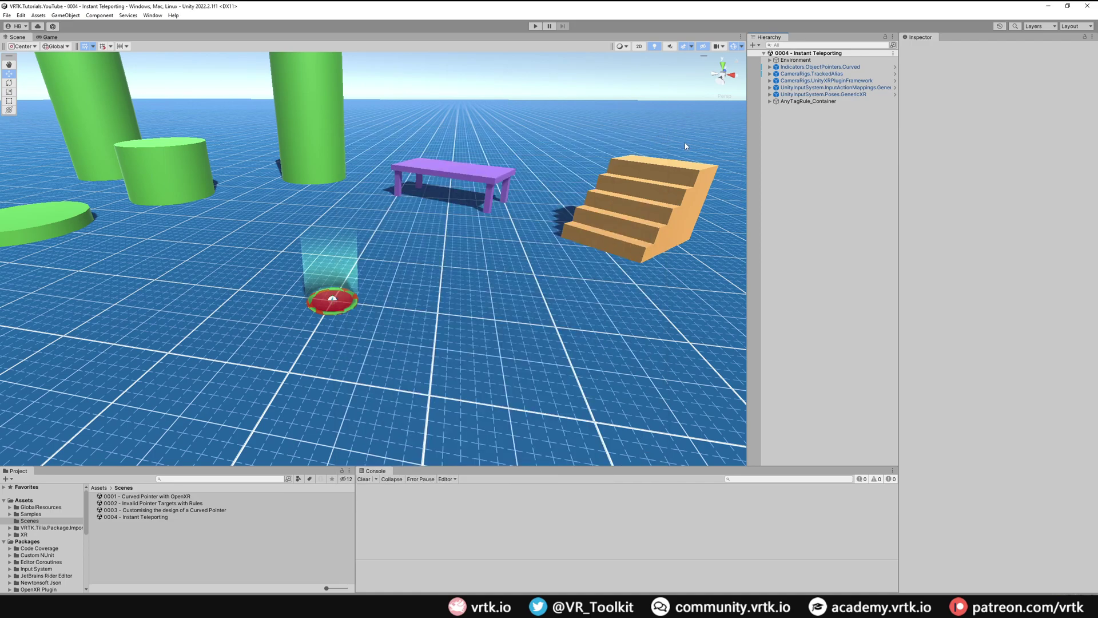
right_click(788, 147)
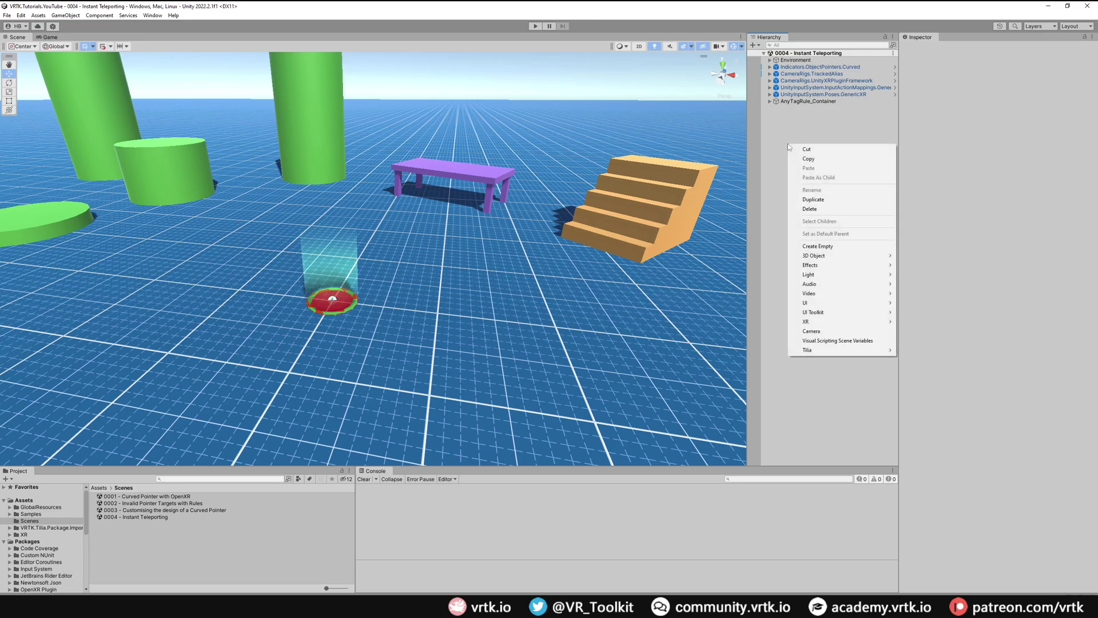
mouse_move(818, 350)
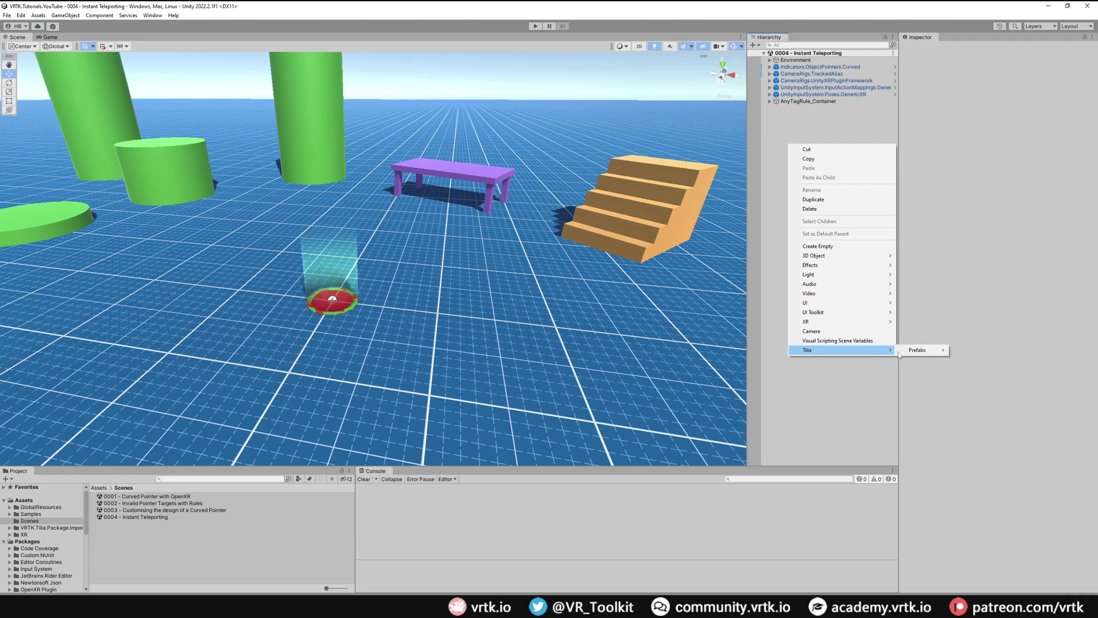
mouse_move(917, 350)
mouse_move(977, 378)
mouse_move(1027, 380)
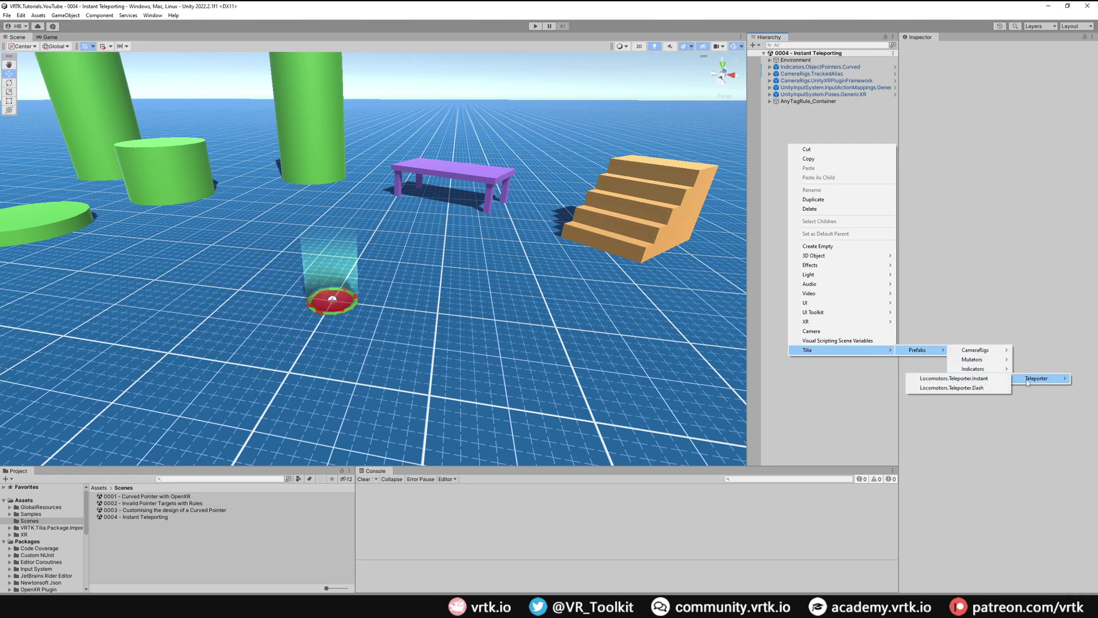
left_click(984, 381)
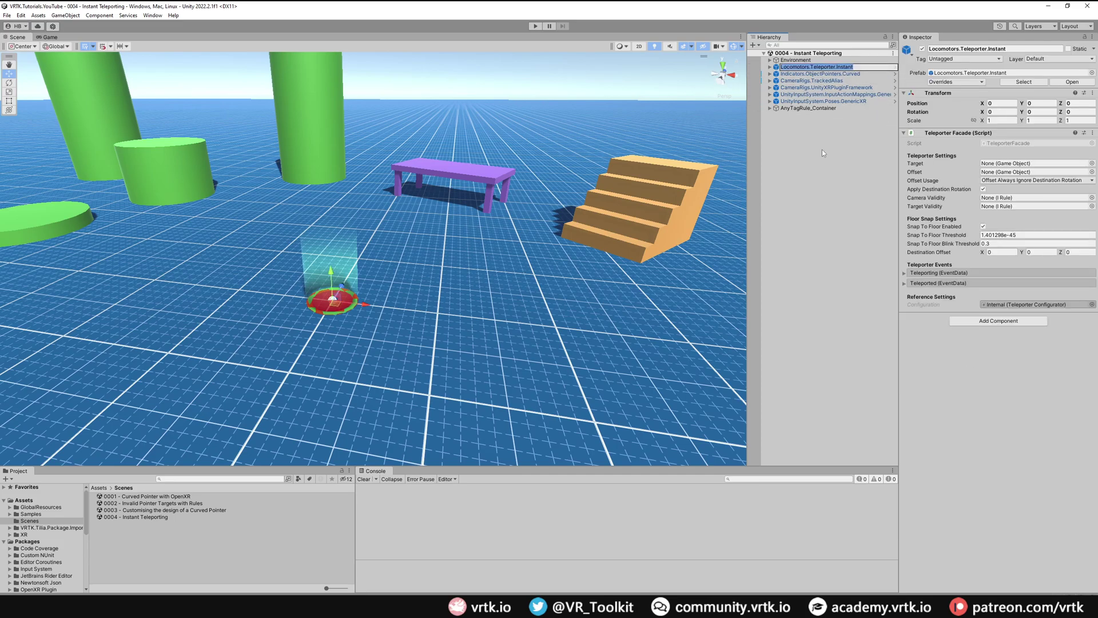
key("Return")
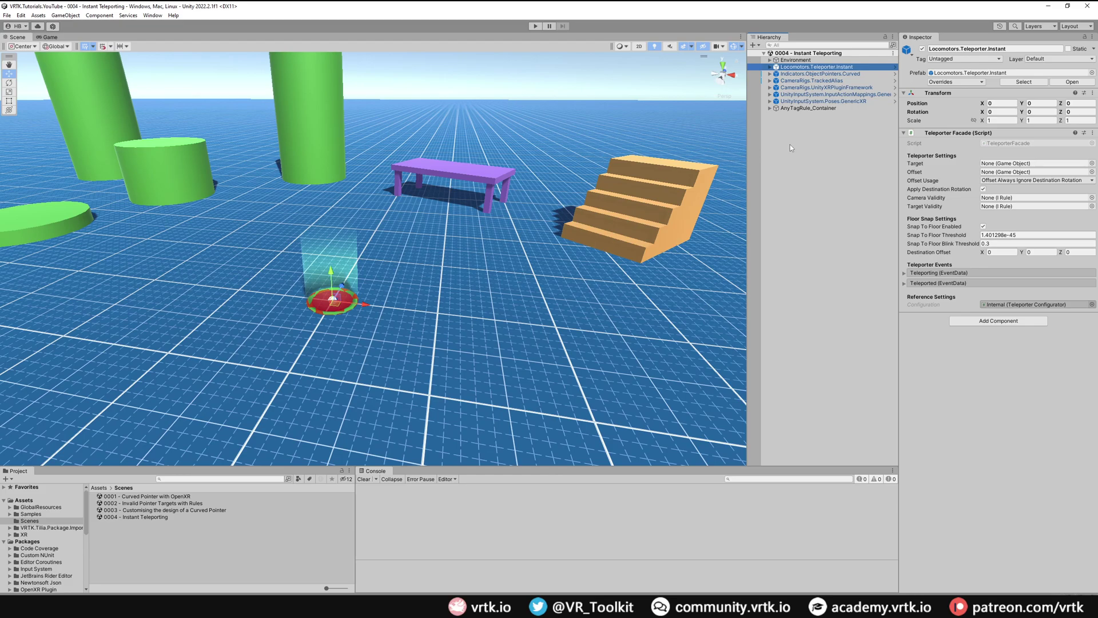
Expand CameraRigs.TrackedAlias and its Aliases child in the Hierarchy.
left_click(770, 81)
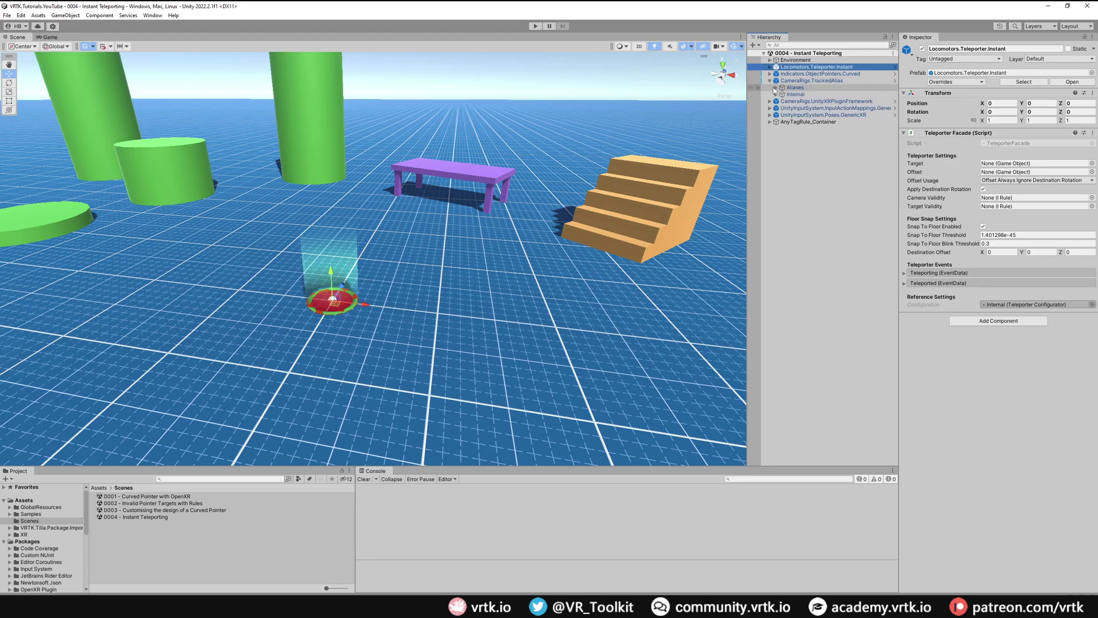
left_click(776, 88)
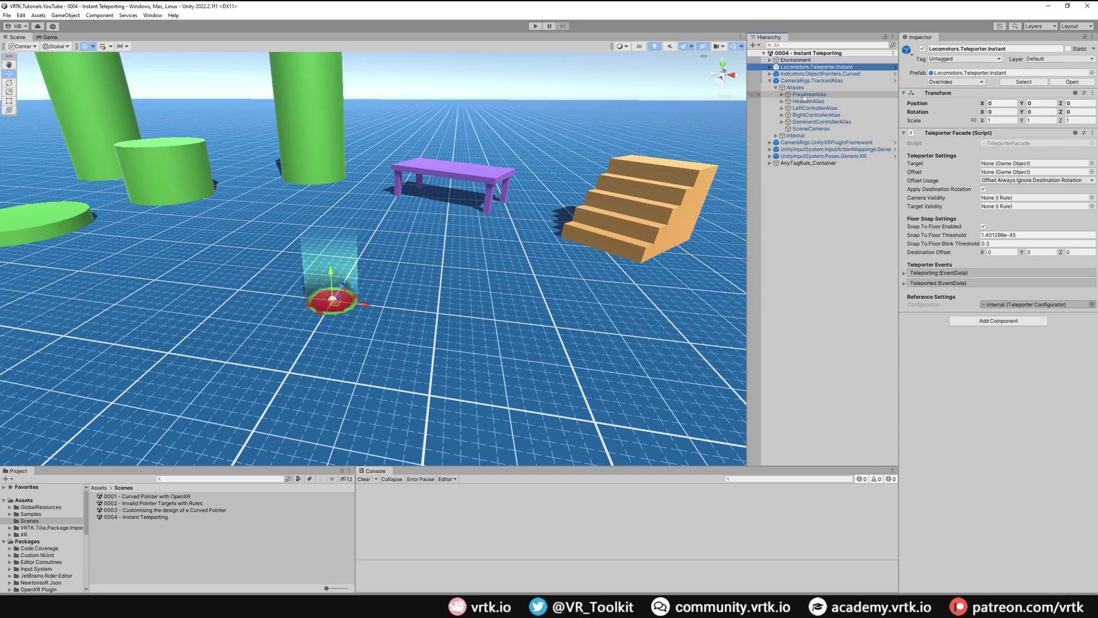
Set Teleporter Facade Target to PlayAreaAlias, Offset to HeadsetAlias, Camera Validity to SceneCameras.
left_click_drag(804, 95, 992, 163)
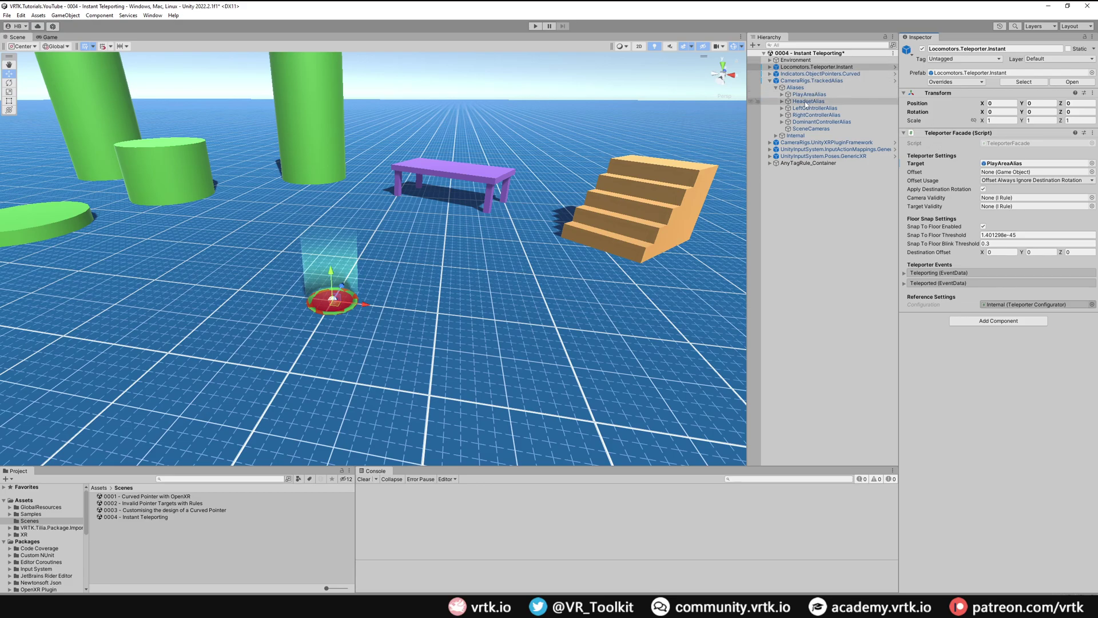
left_click_drag(806, 105, 989, 175)
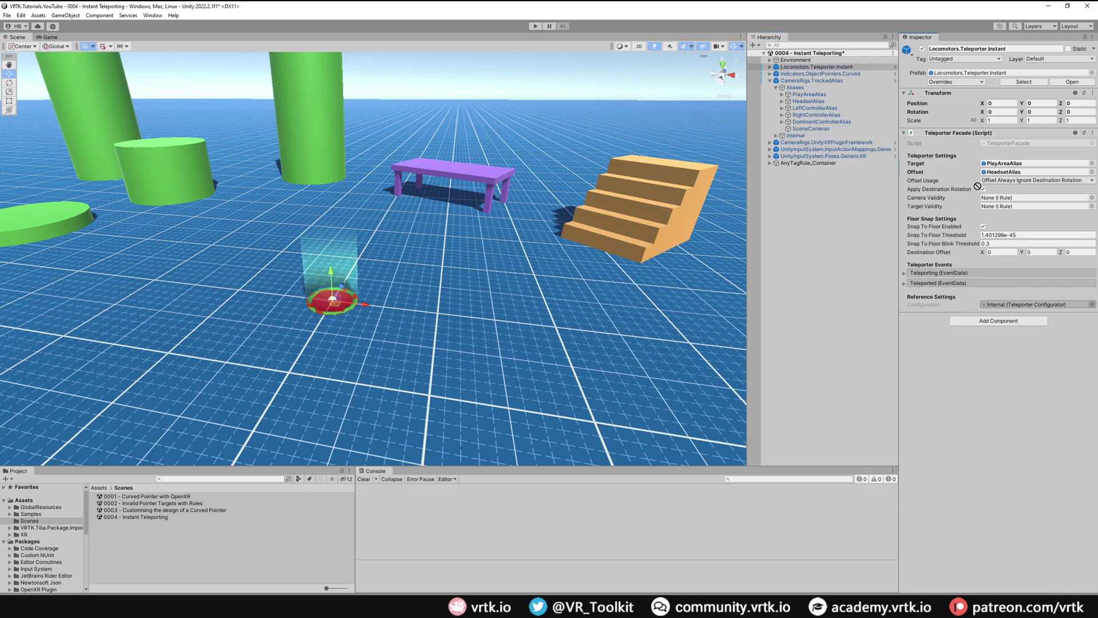
left_click(1000, 197)
left_click_drag(1001, 198, 1006, 195)
Move UnityInputSystem.Poses.GenericXR under PlayAreaAlias and collapse CameraRigs.TrackedAlias.
left_click_drag(857, 159, 813, 96)
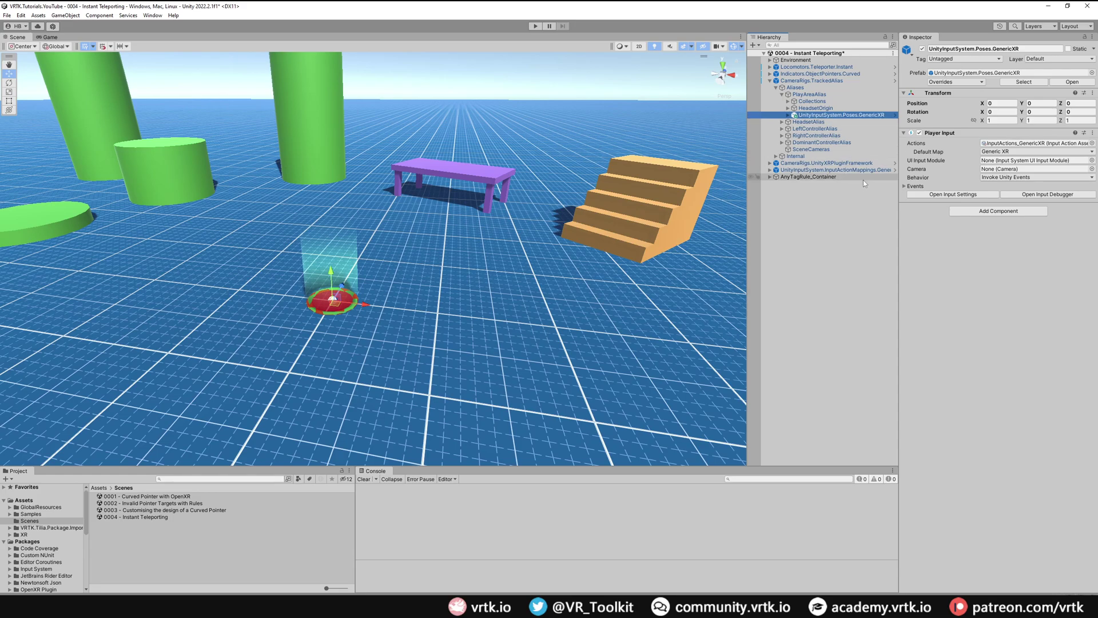
key("Left")
key("Left")
key("Left")
key("Left")
key("Left")
key("Left")
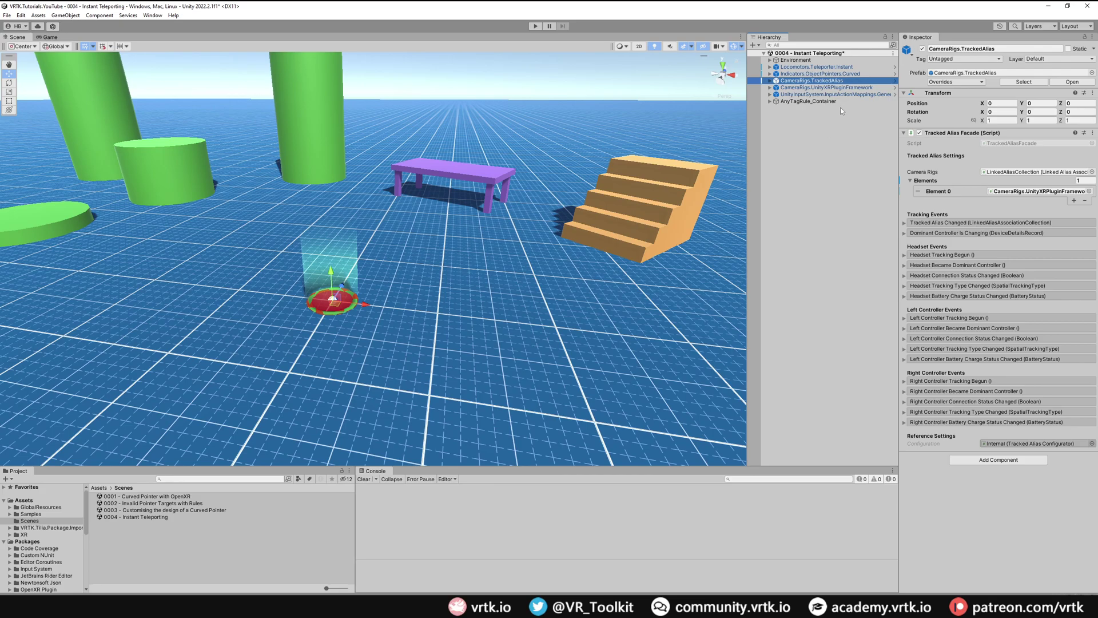
Add a Selected listener on Indicators.ObjectPointers.Curved calling Teleport on Locomotors.Teleporter.Instant.
left_click(857, 74)
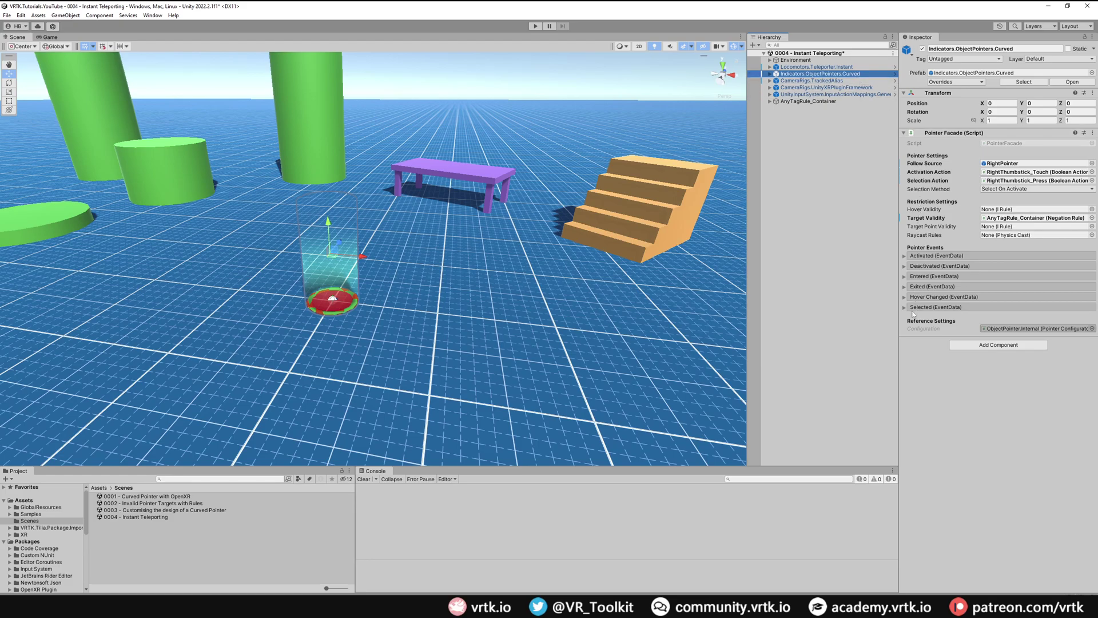
left_click(944, 309)
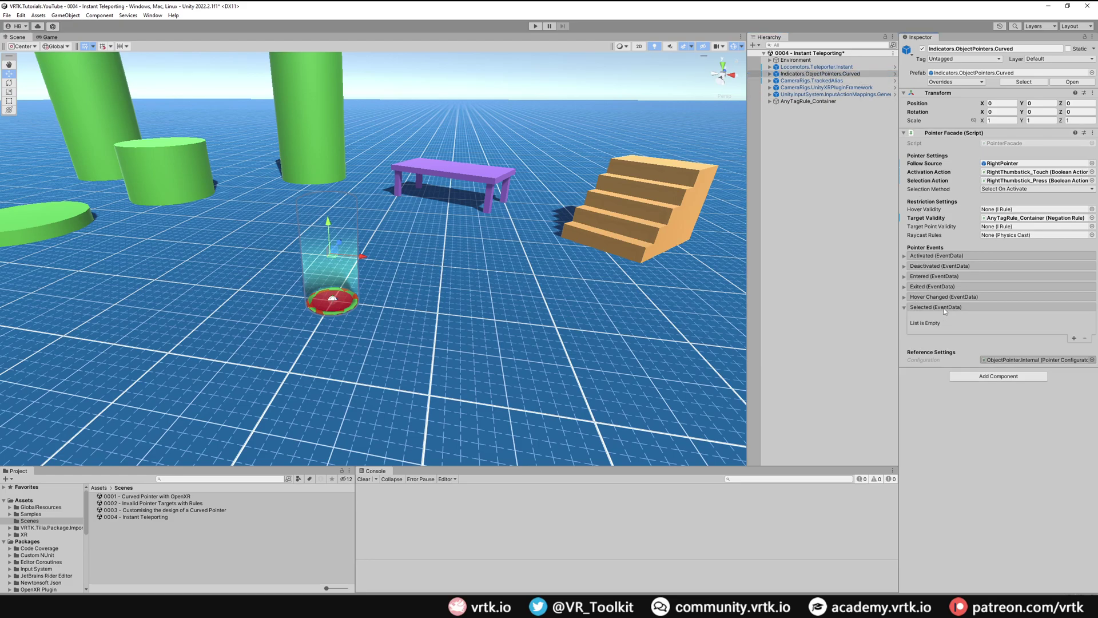
left_click(1073, 338)
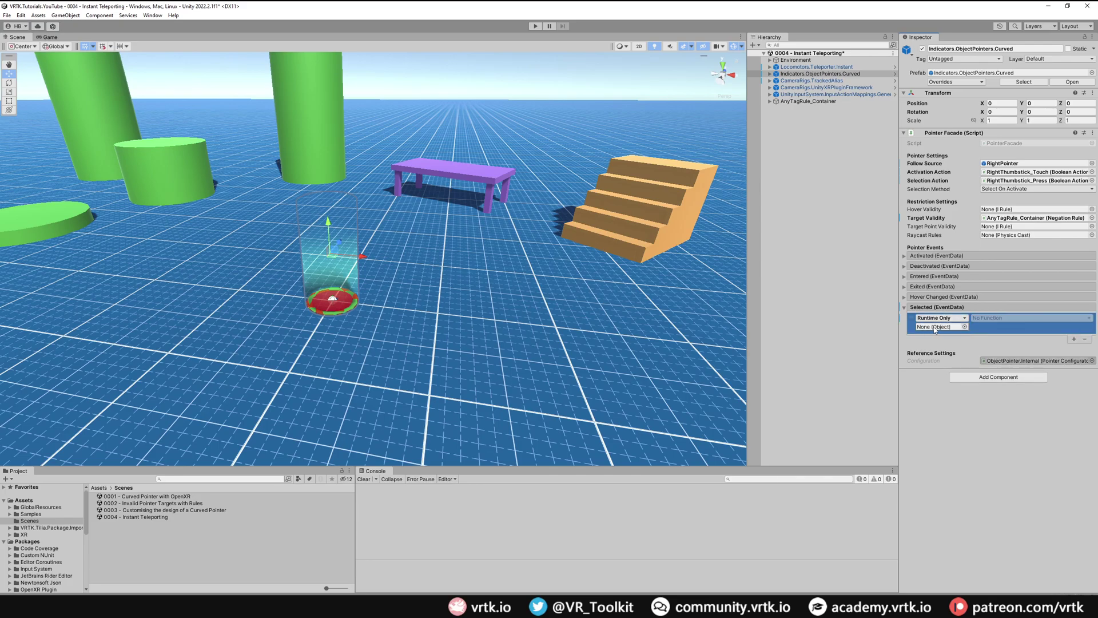
left_click(835, 73)
left_click(934, 239)
left_click_drag(944, 319, 945, 328)
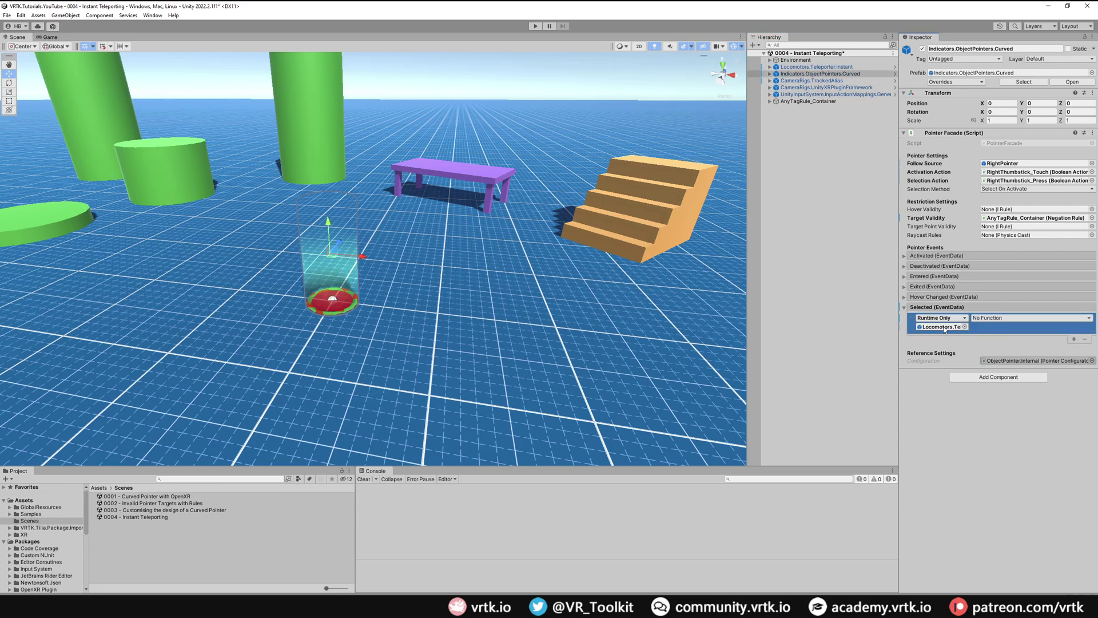
left_click(1019, 322)
mouse_move(1006, 359)
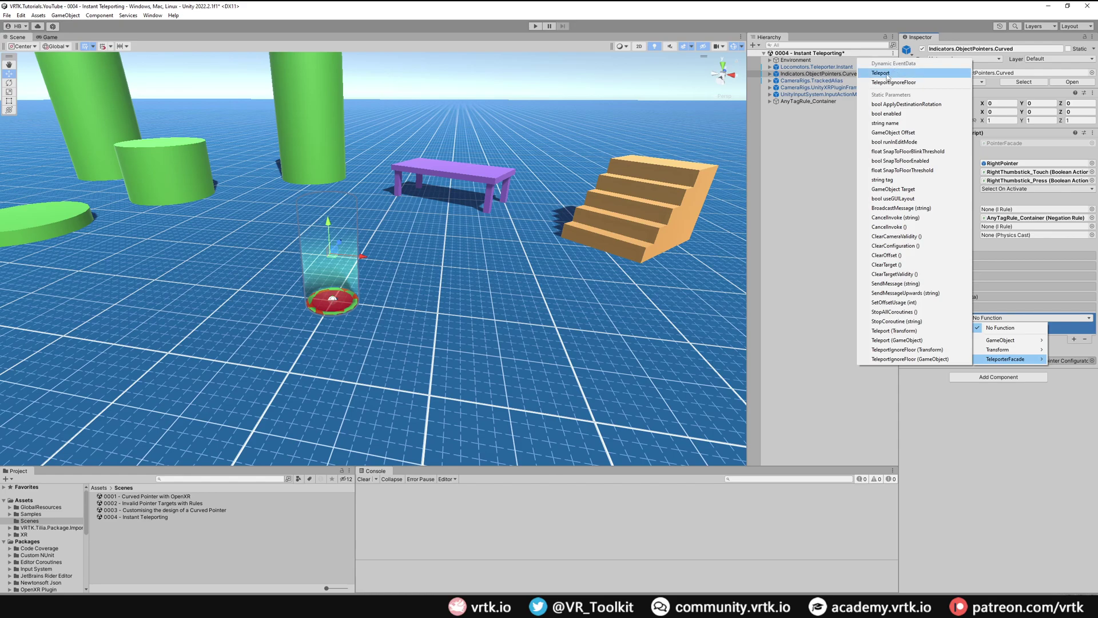
left_click(886, 75)
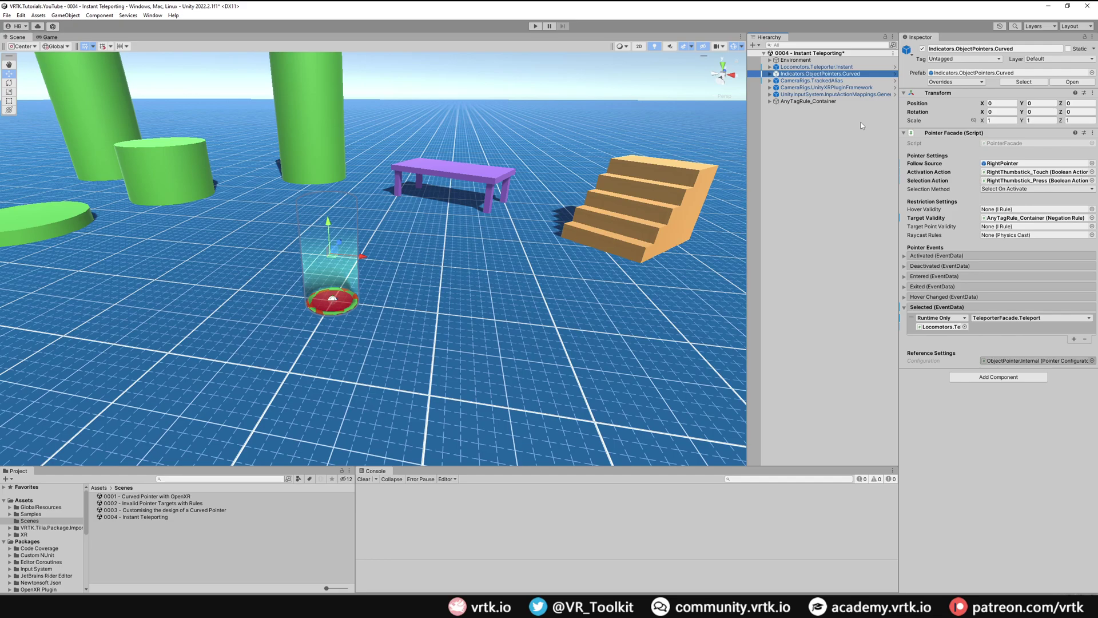
Enter Play mode with Ctrl+P to test teleporting in the Game view.
key("ctrl+p")
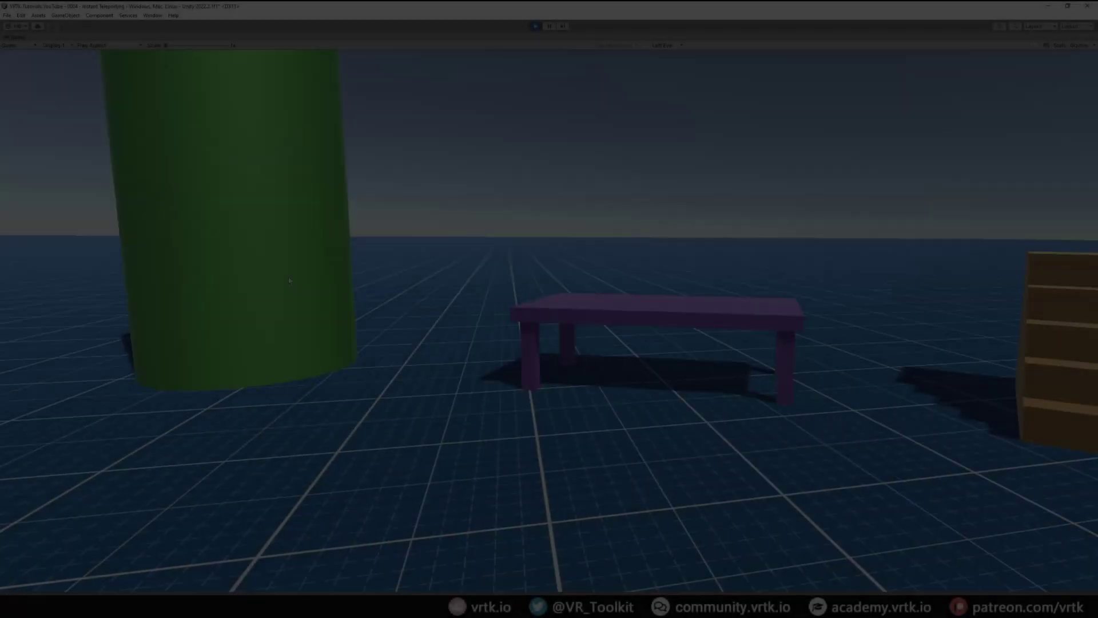